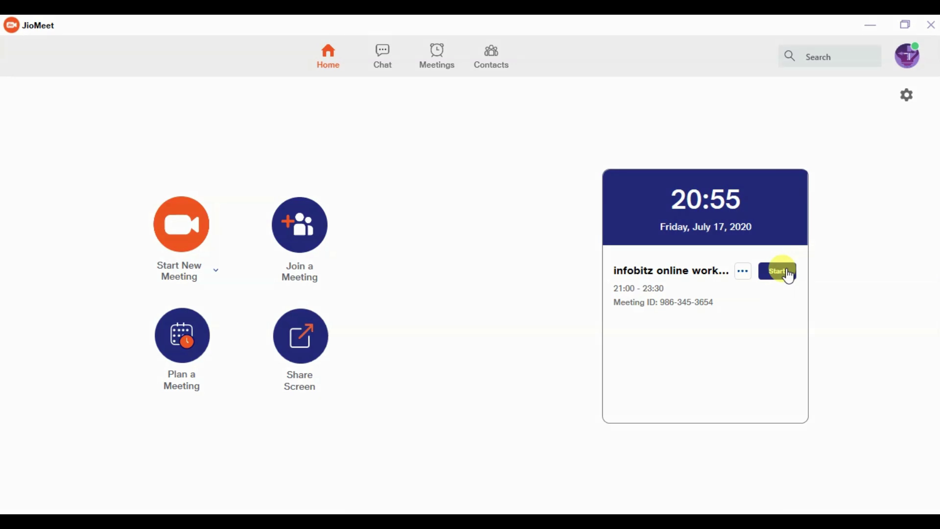
- Start the scheduled 'infobitz online workshop-2' meeting and view its details and invitation link
click(789, 276)
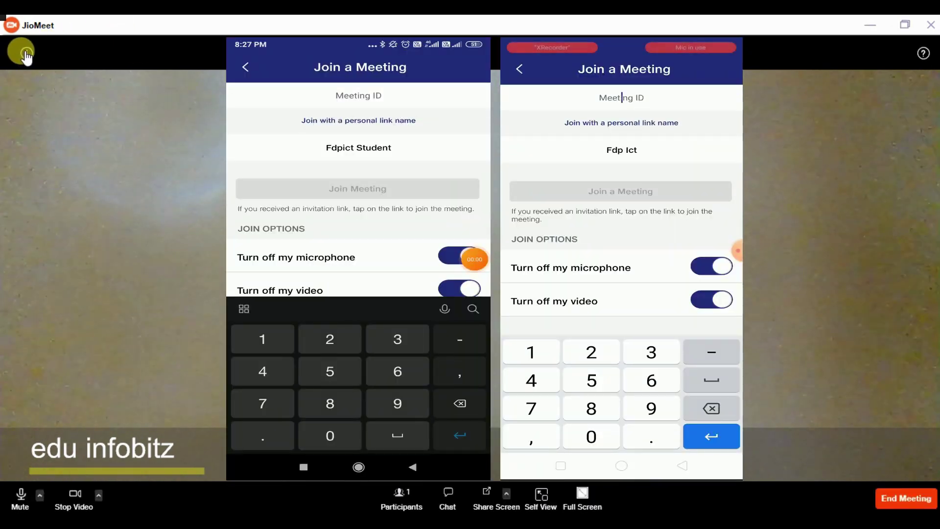
click(24, 52)
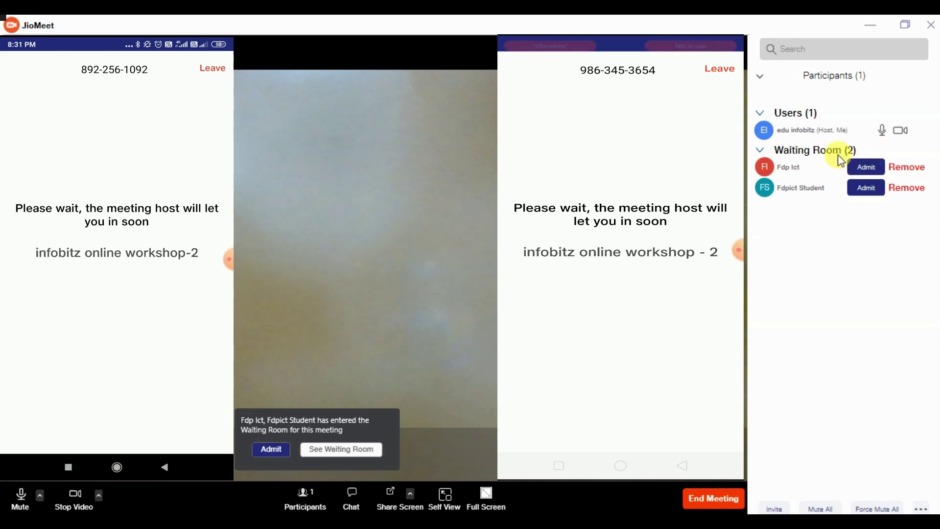
- Admit both waiting phone participants and turn off the host's microphone and camera
click(871, 169)
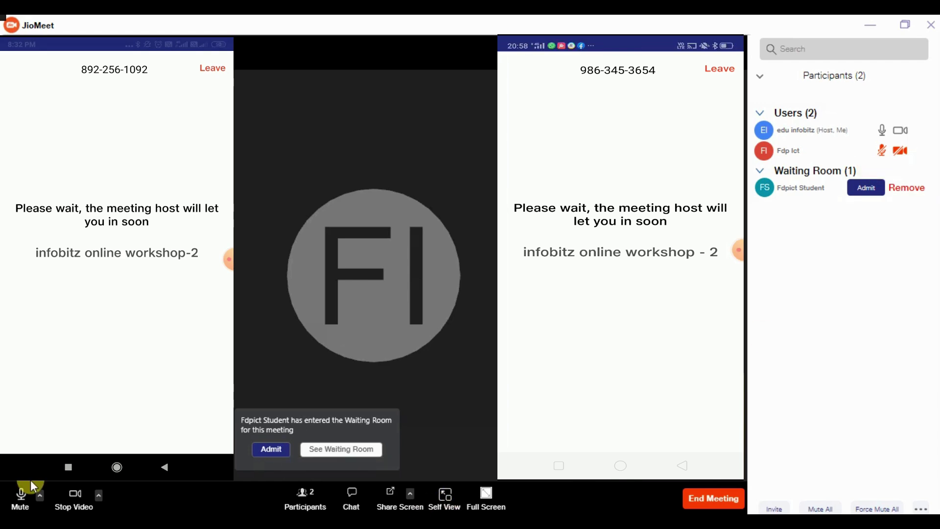
click(21, 497)
click(74, 495)
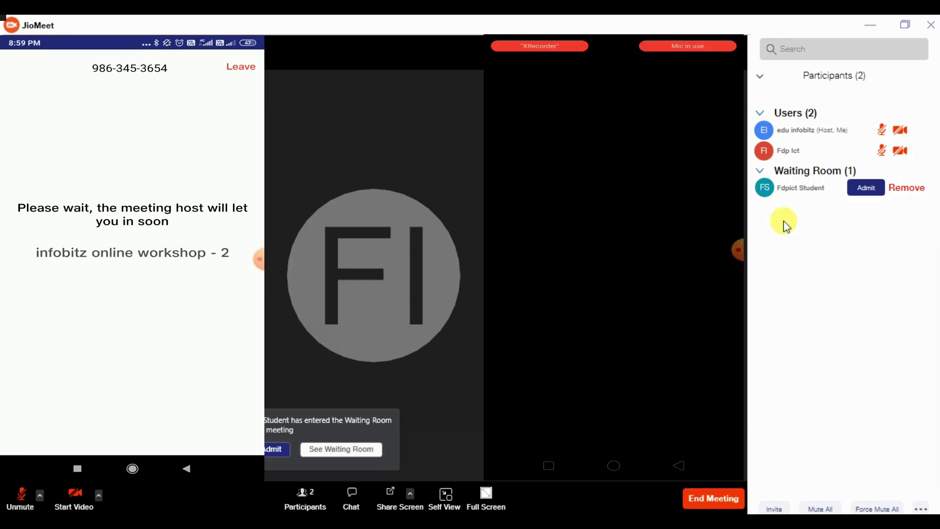
click(862, 190)
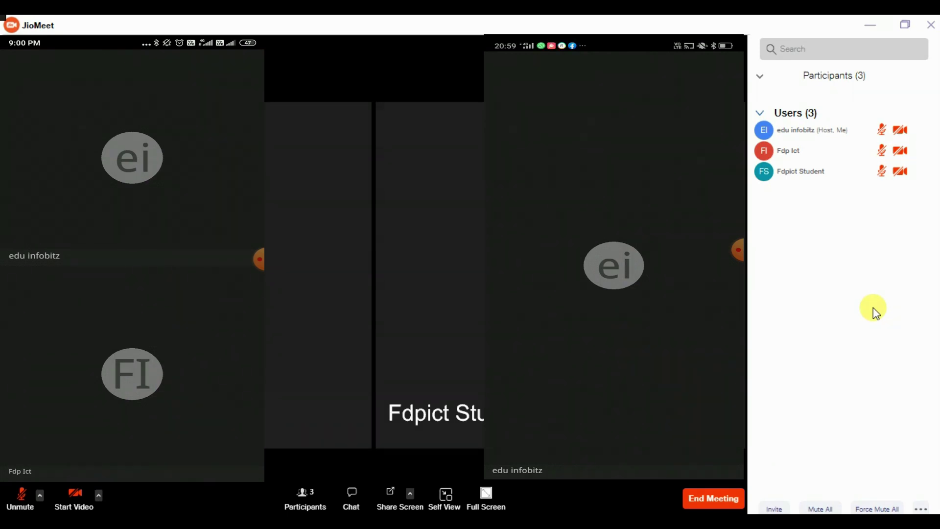
mouse_move(905, 155)
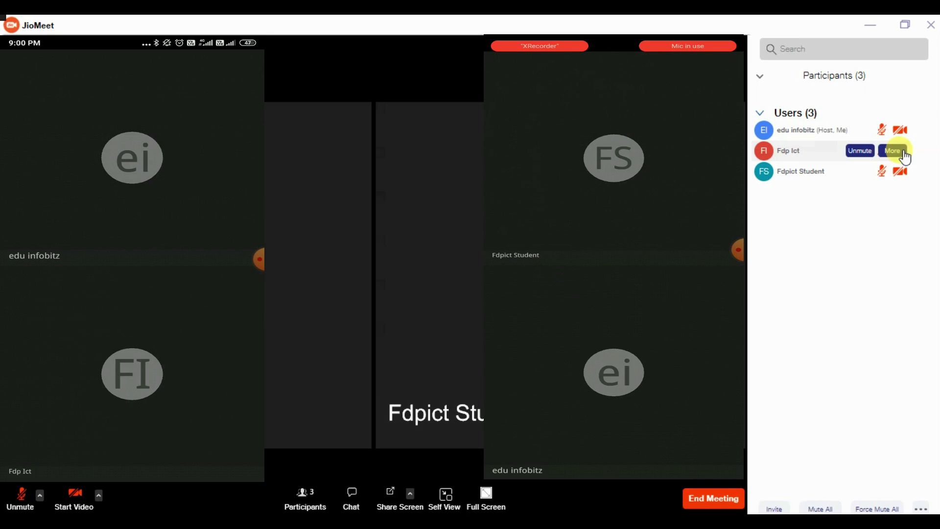
click(905, 156)
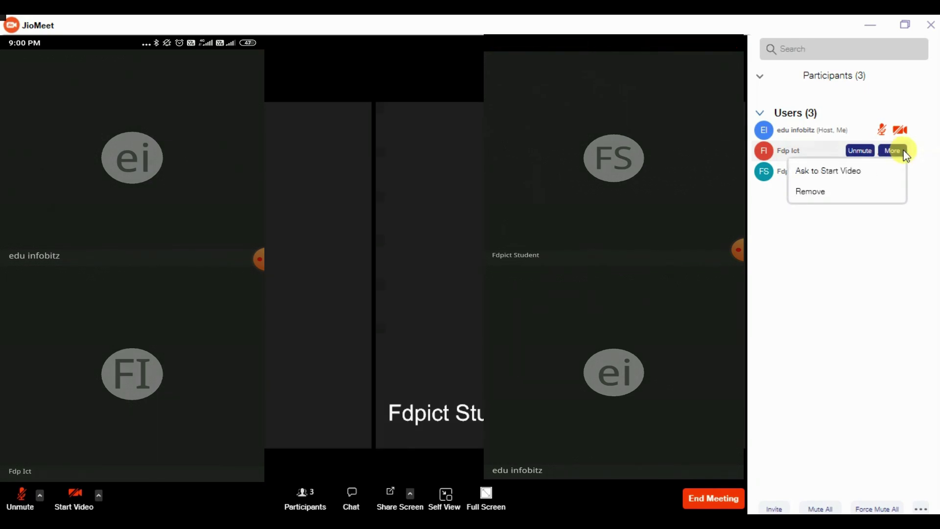
click(891, 268)
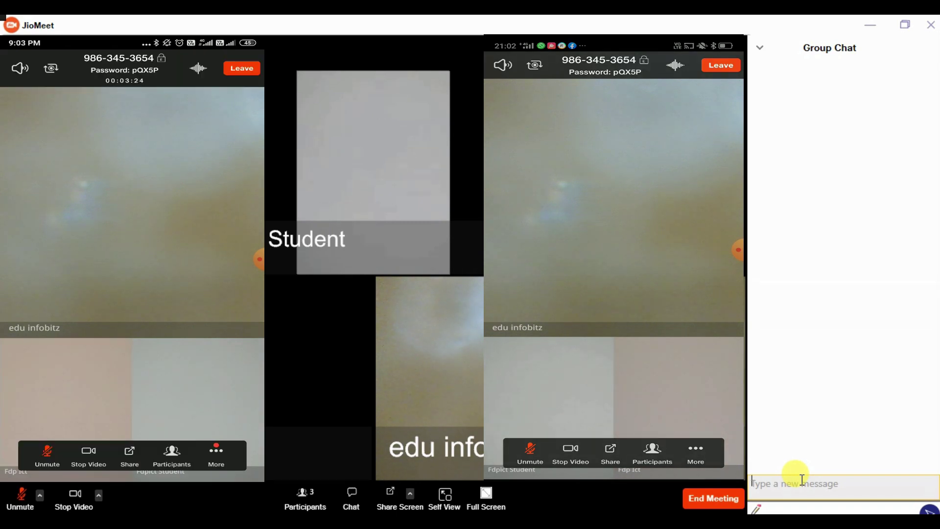
- Send 'Hello', 'Dear Student' and a request for students' queries in the group chat
text(Hello)
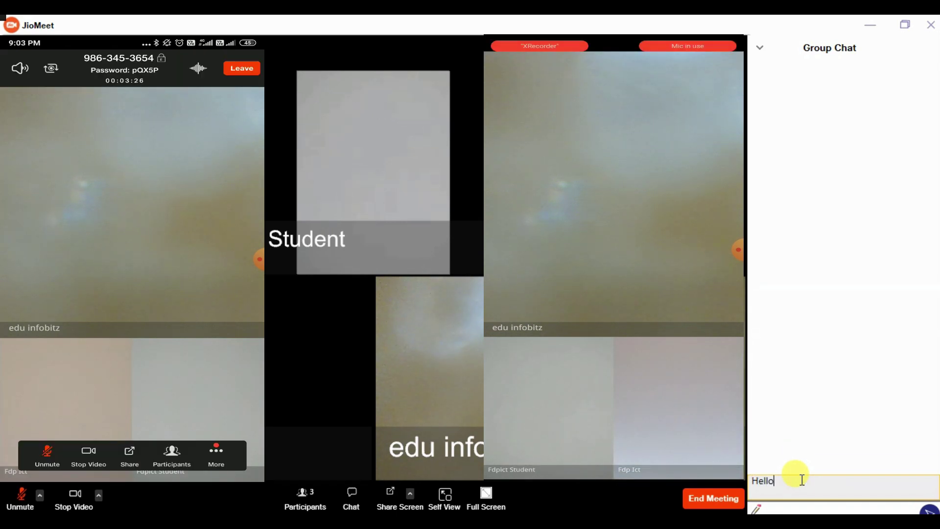
key(Return)
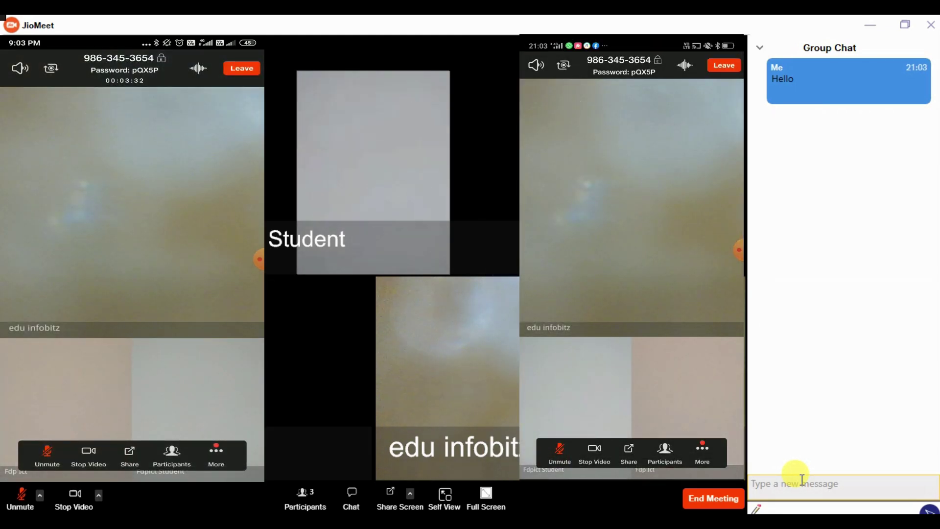
text(Dear S)
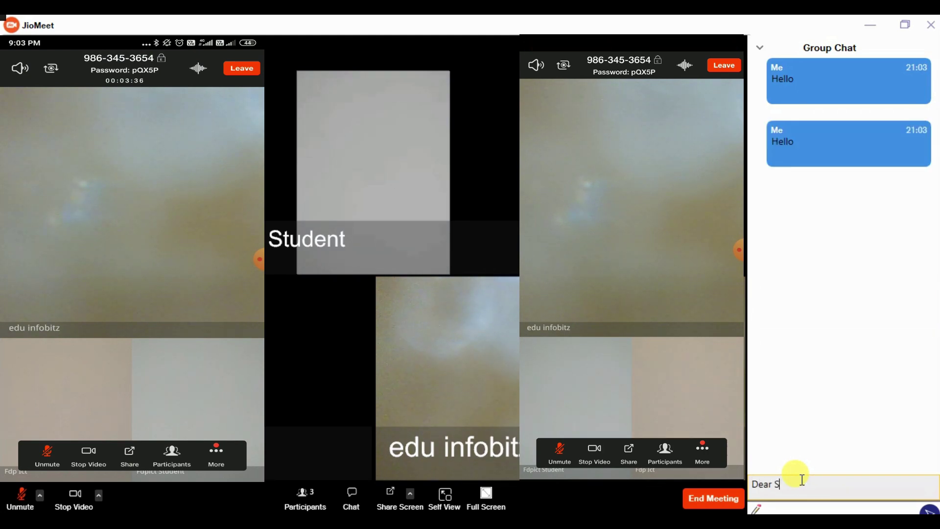
text(tudents)
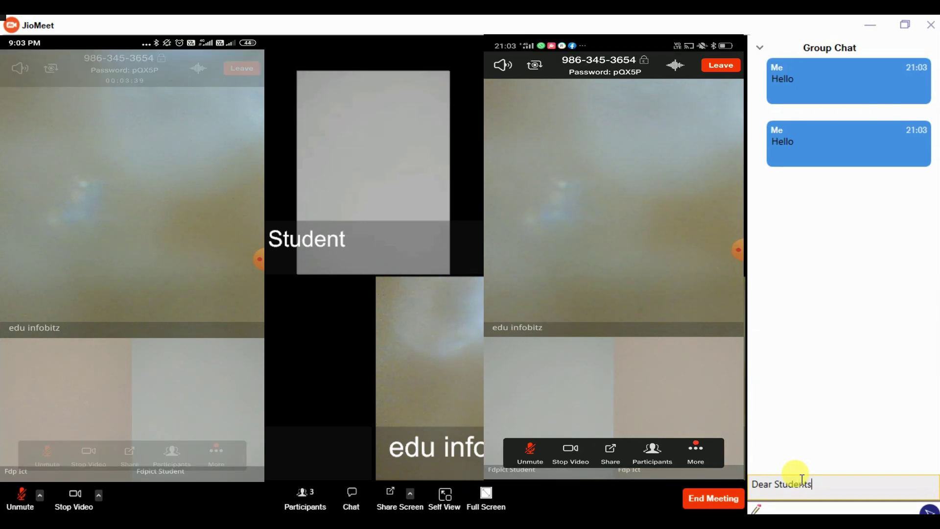
key(Return)
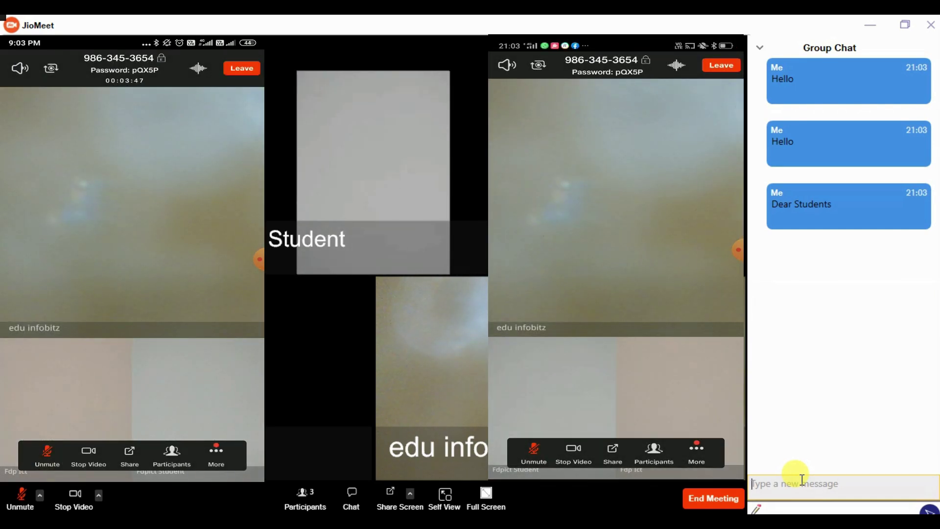
text(Please type your query)
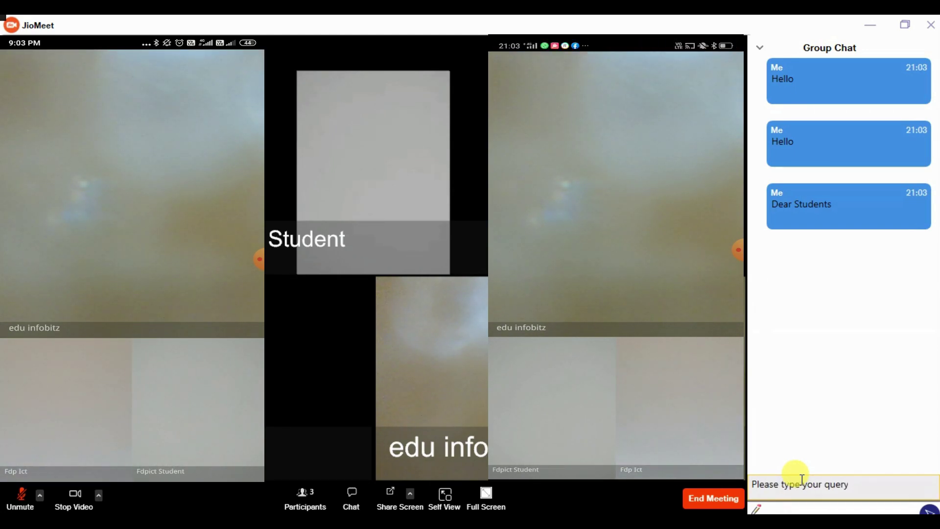
key(Return)
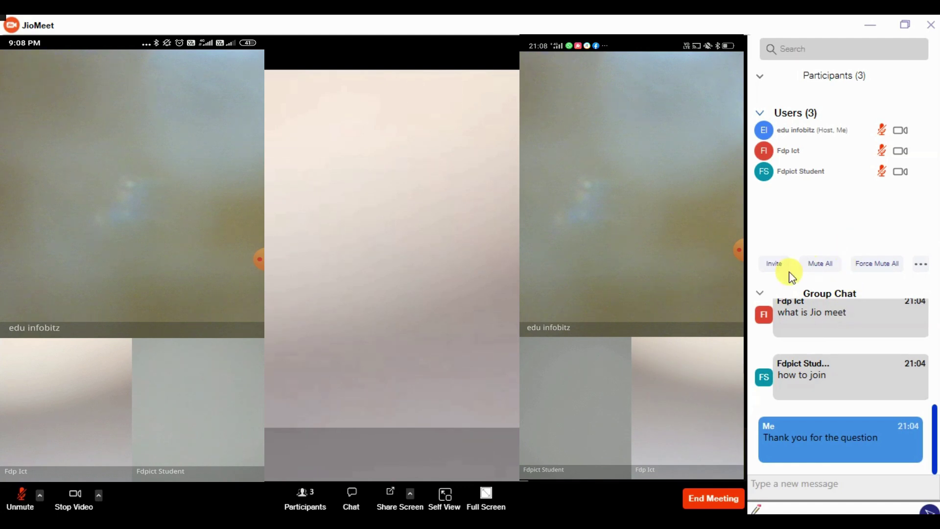
- Bring up the Group Chat options menu
click(763, 296)
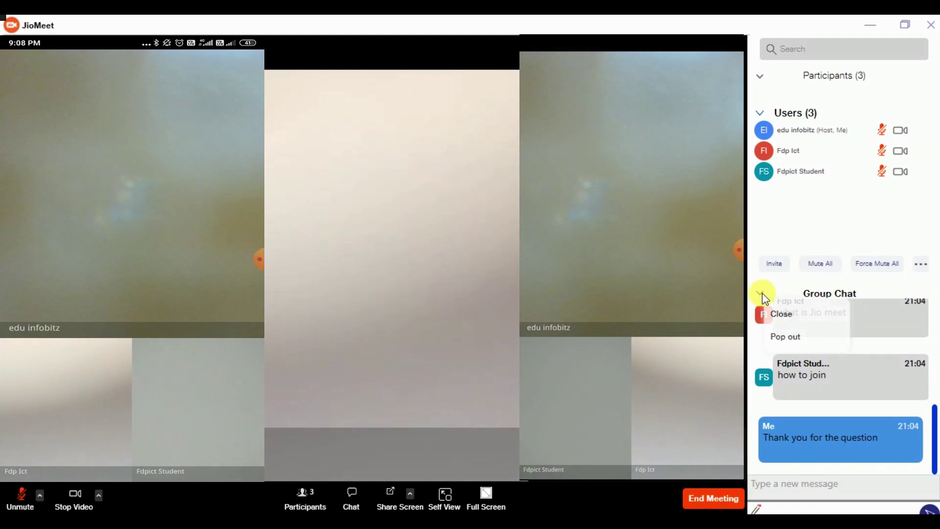
click(763, 295)
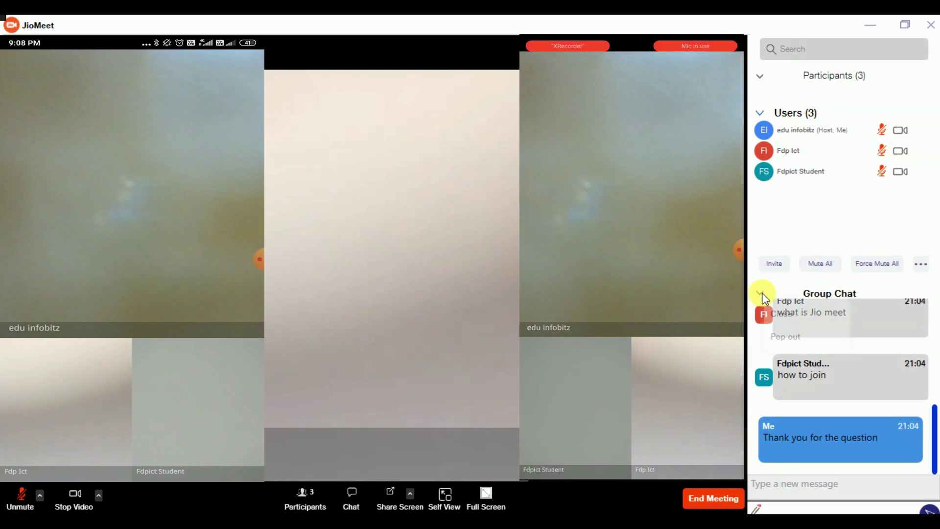
click(763, 295)
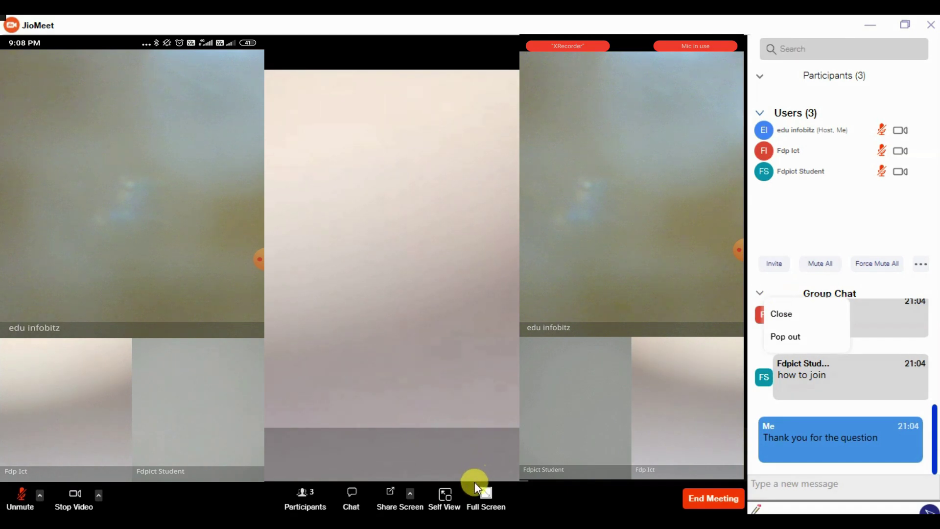
- Close the side panel and share Desktop1 with the participants
click(453, 498)
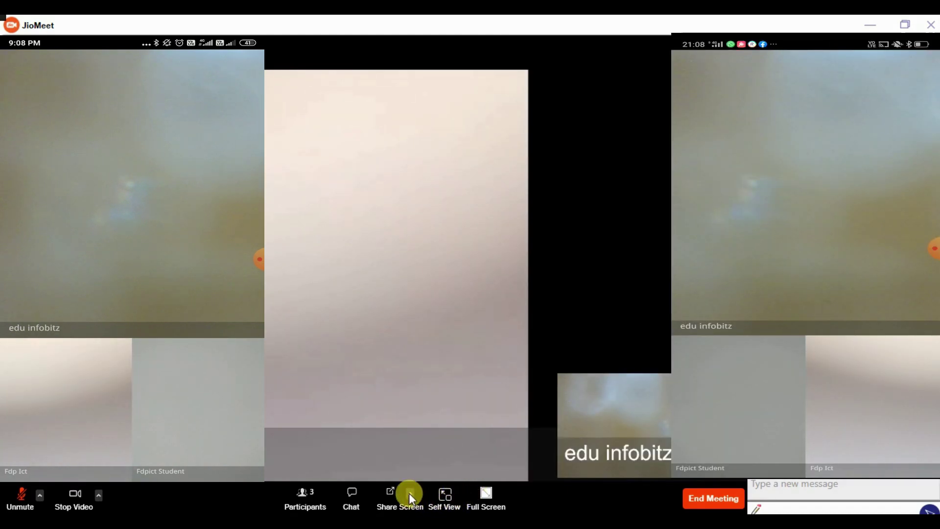
click(409, 494)
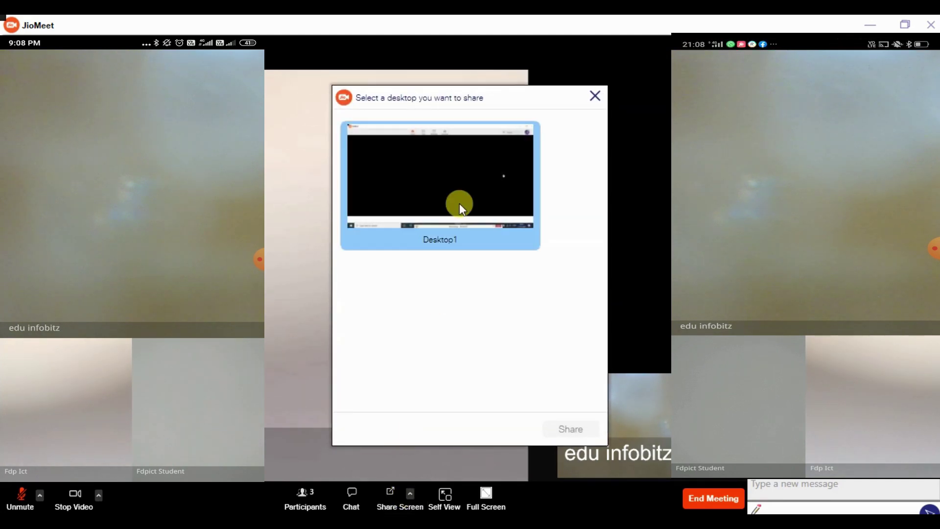
click(460, 204)
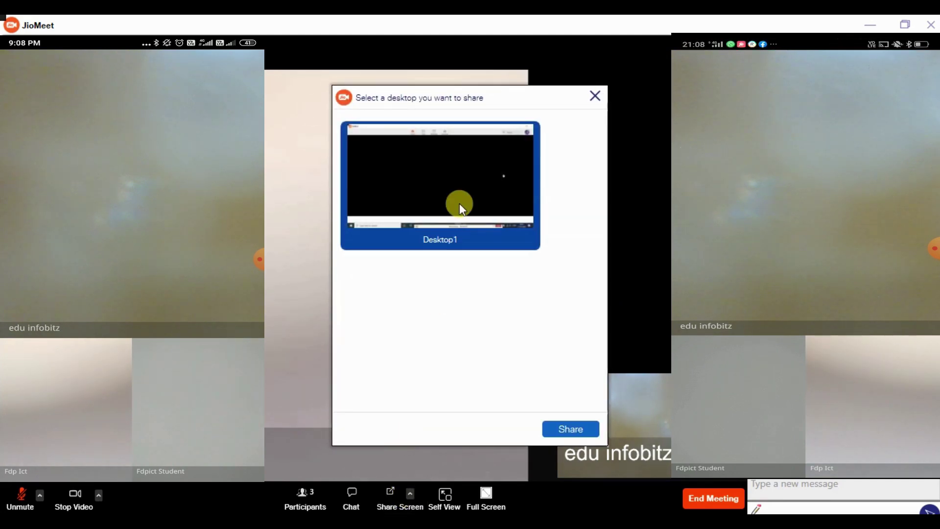
click(579, 430)
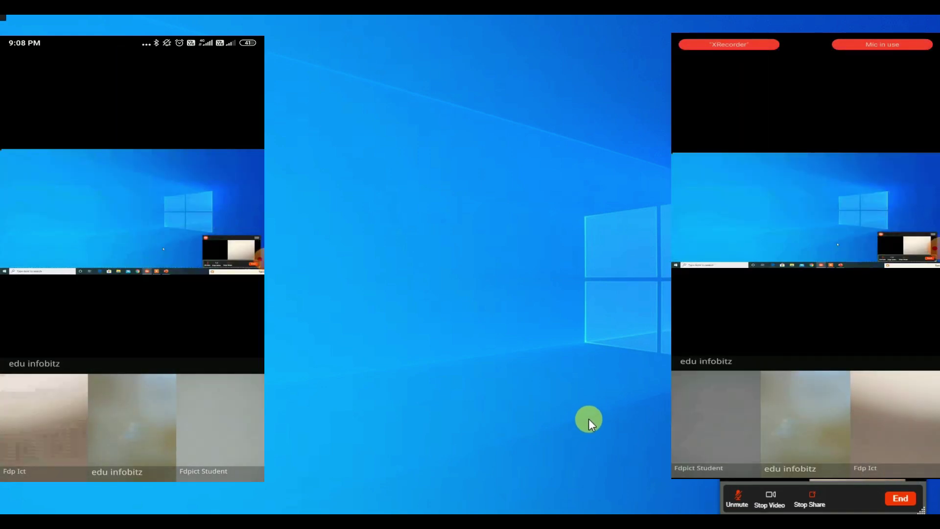
- Bring the 'Welcome to PowerPoint' deck forward with the Slide Show ribbon showing
key(alt+Tab)
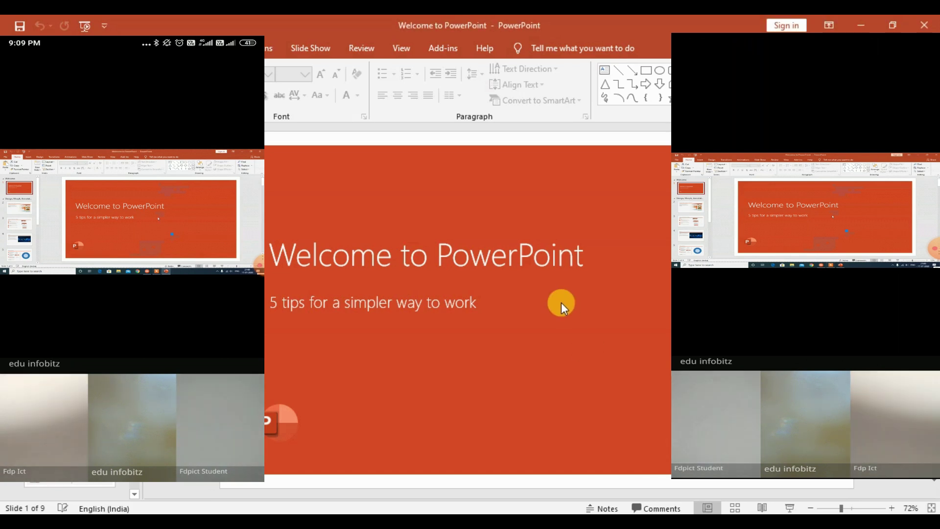
click(297, 47)
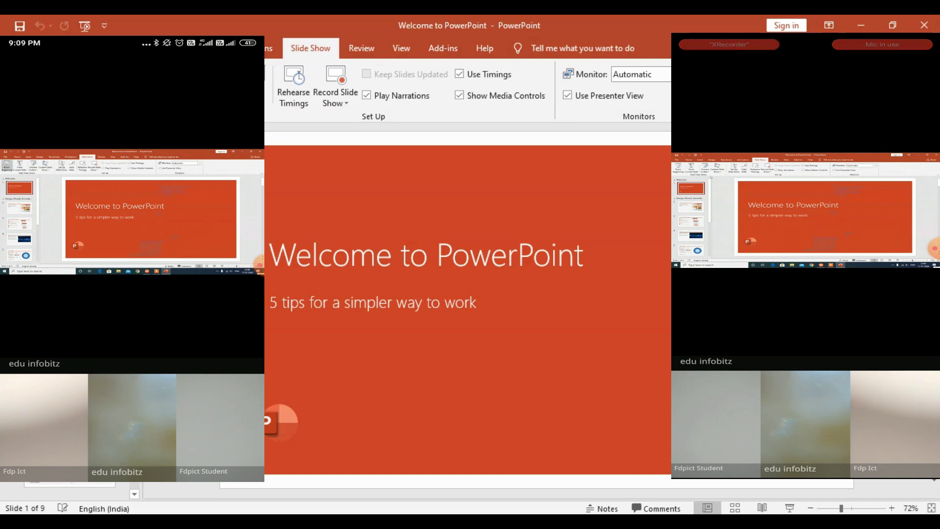
- Run the slide show from slide one through the Designer, Morph and real-time collaboration slides
key(F5)
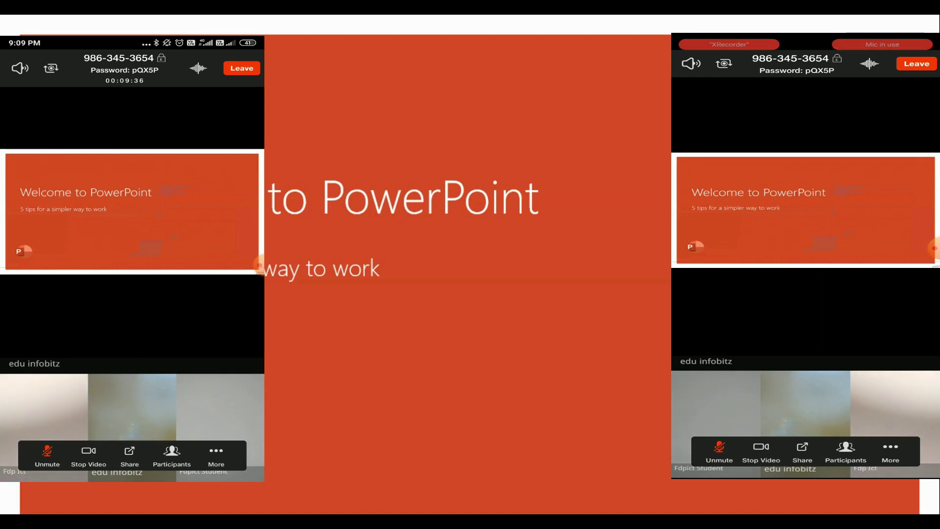
key(Right)
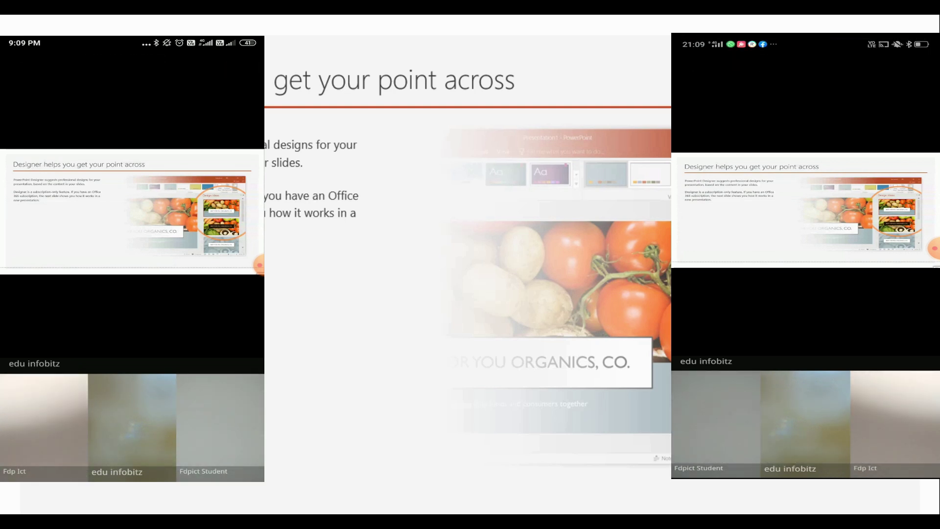
key(Right)
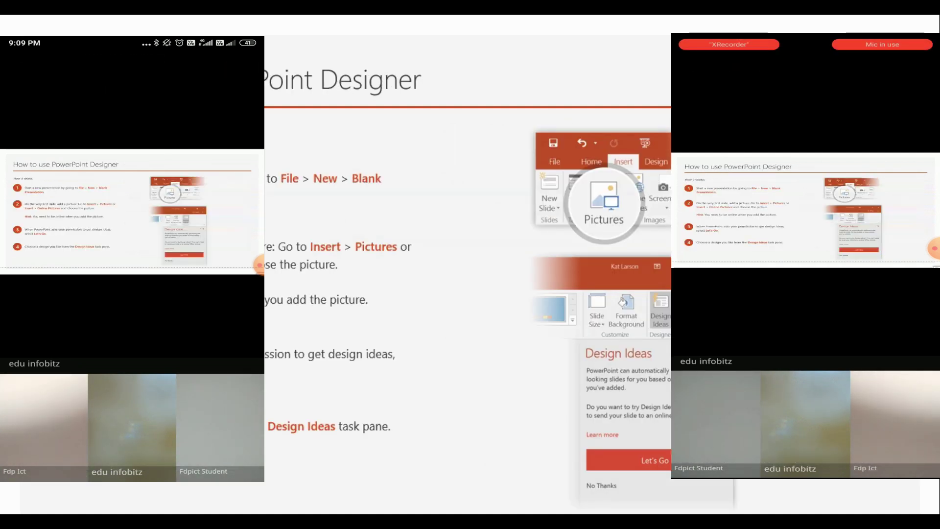
key(Right)
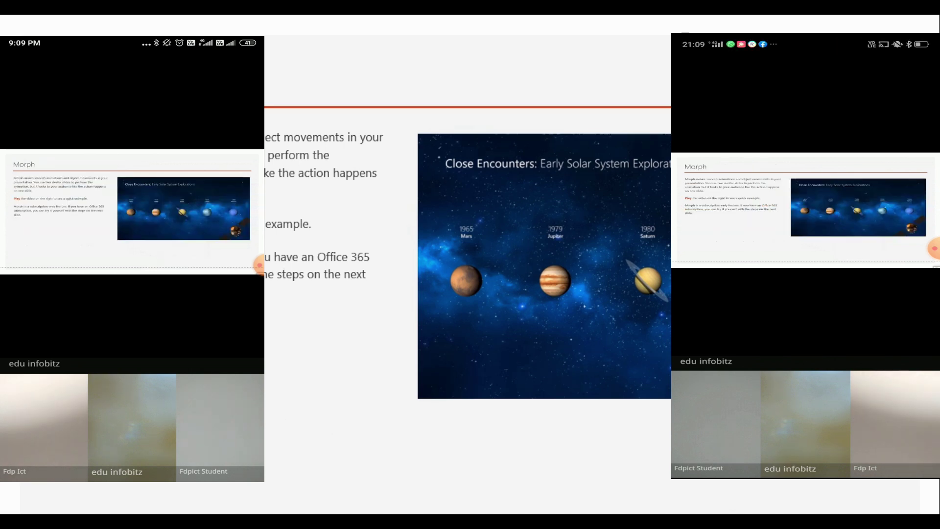
key(Right)
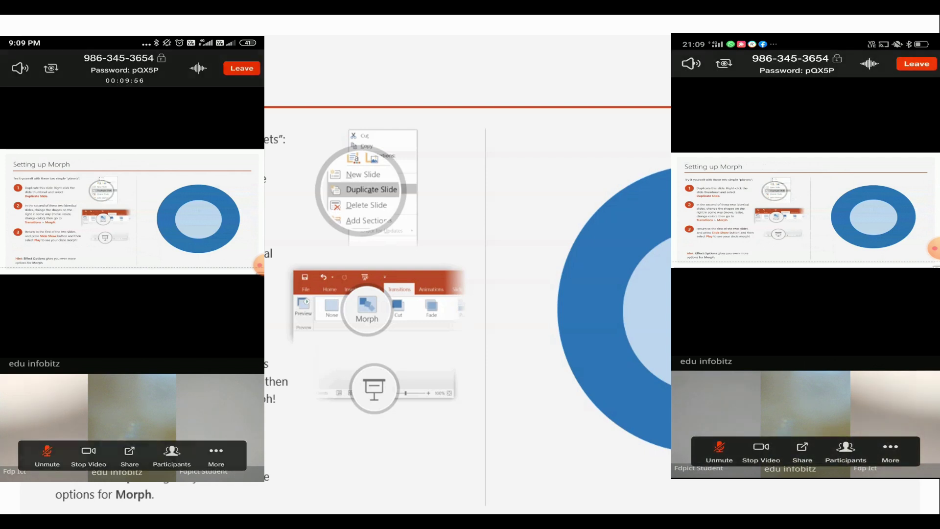
key(Right)
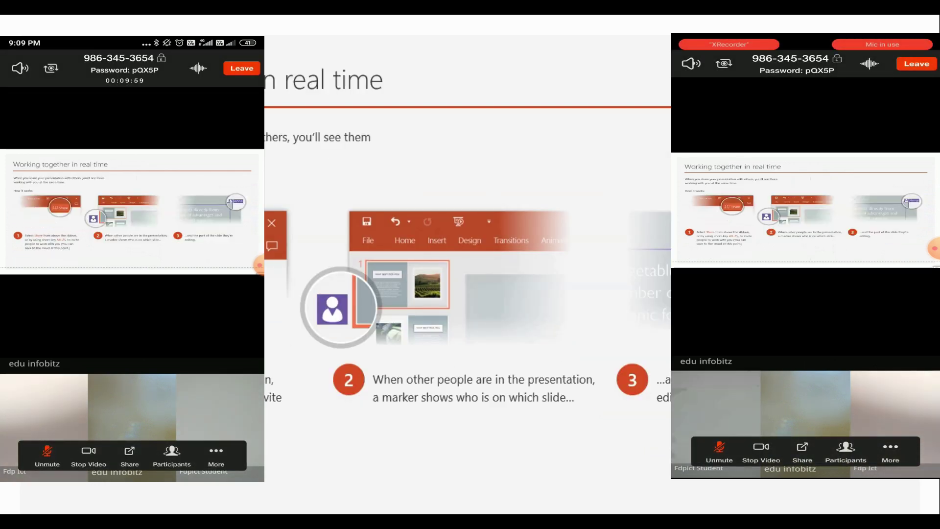
key(Right)
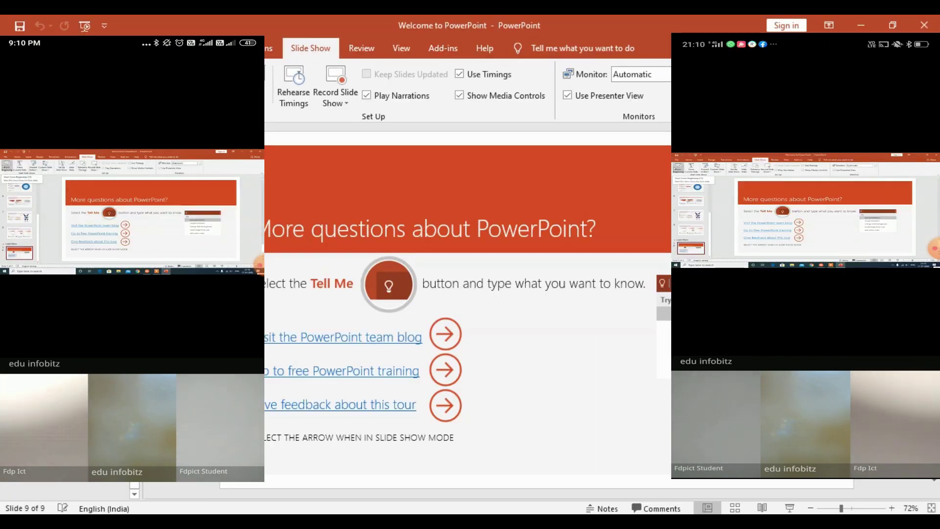
- Minimize PowerPoint and stop sharing the screen
click(864, 27)
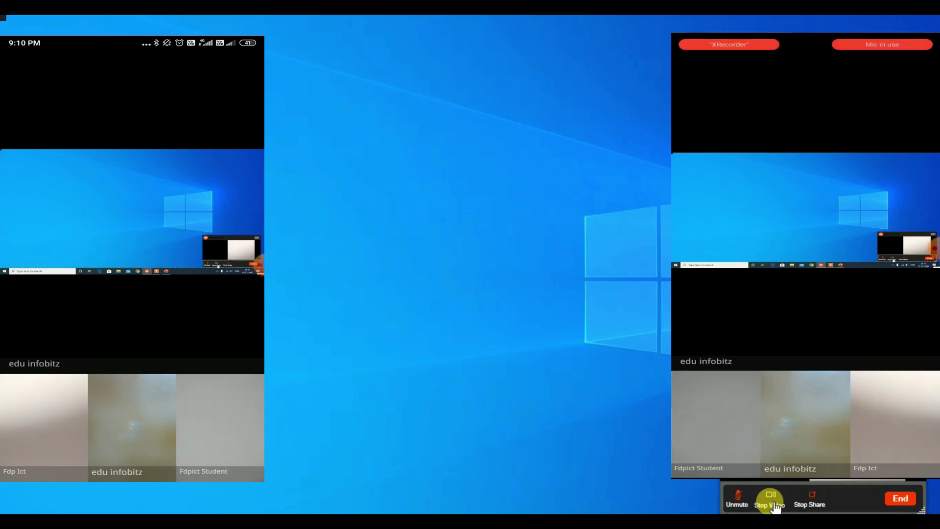
click(813, 500)
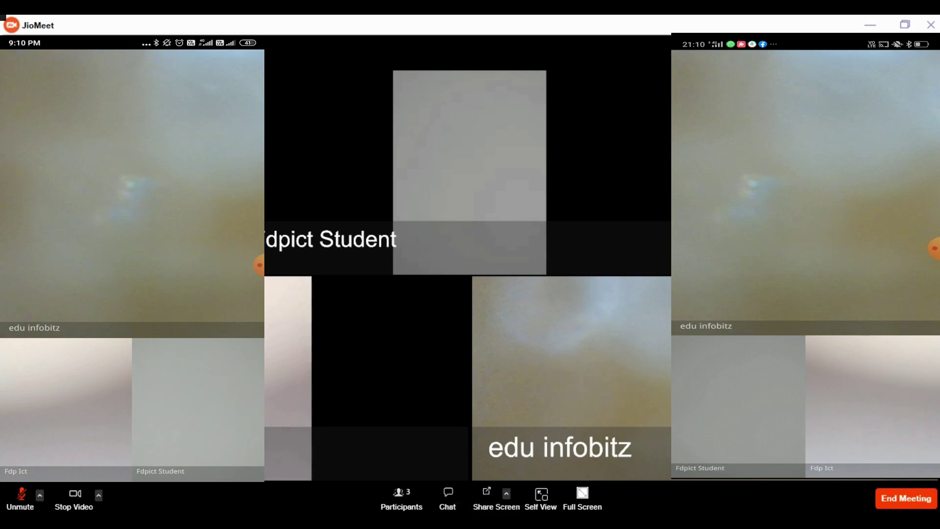
- Maximize the Chrome browser window
click(900, 25)
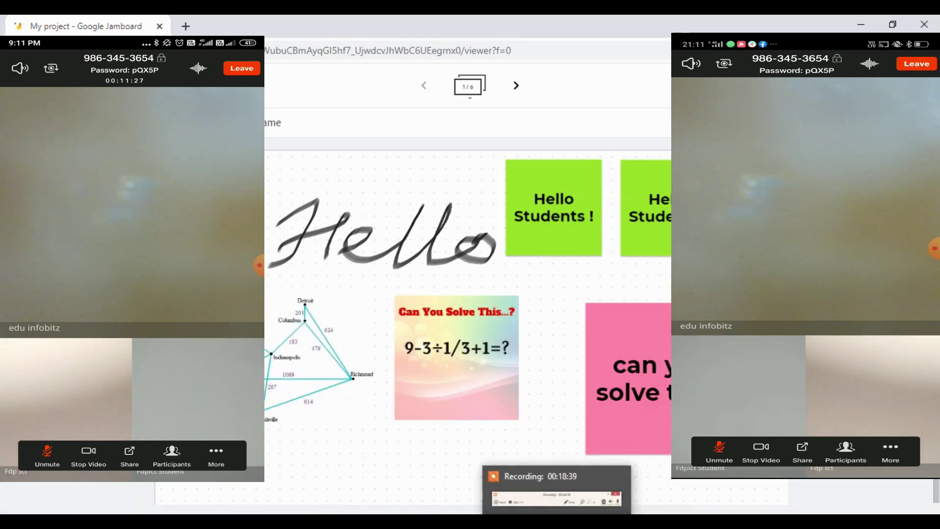
- Return to JioMeet and share the desktop again
click(524, 470)
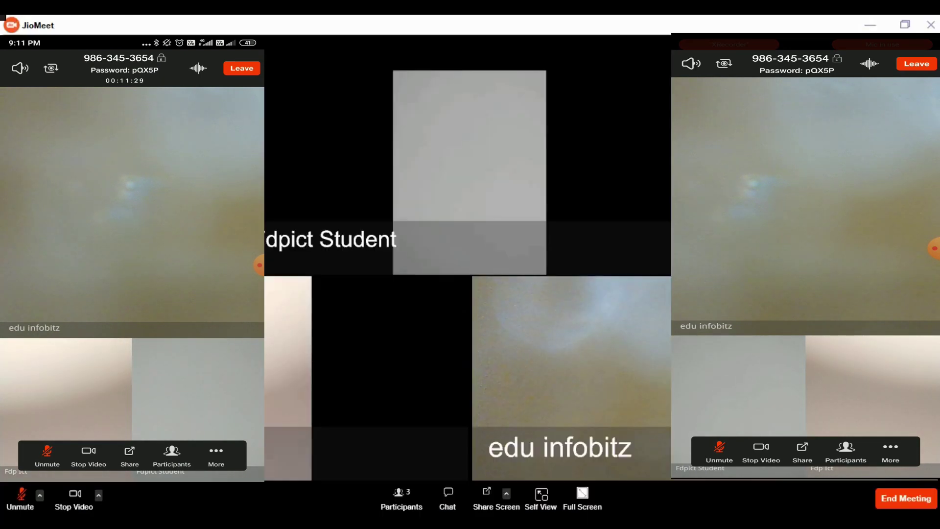
click(512, 505)
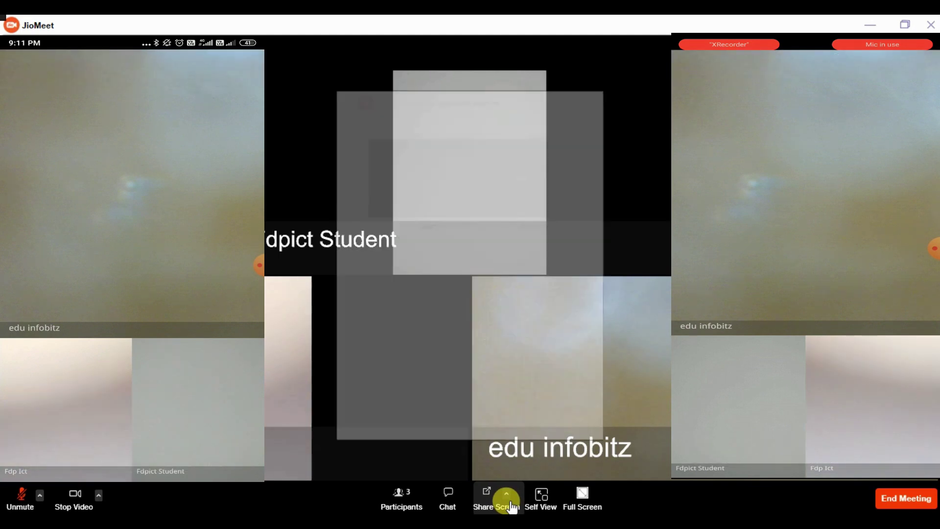
click(568, 427)
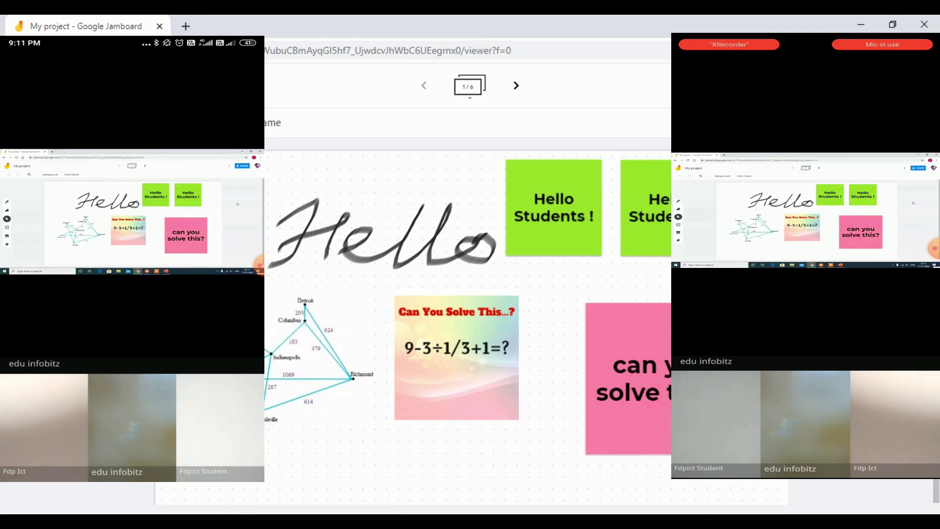
- Move to the jam's next frame and back to the first frame
click(512, 85)
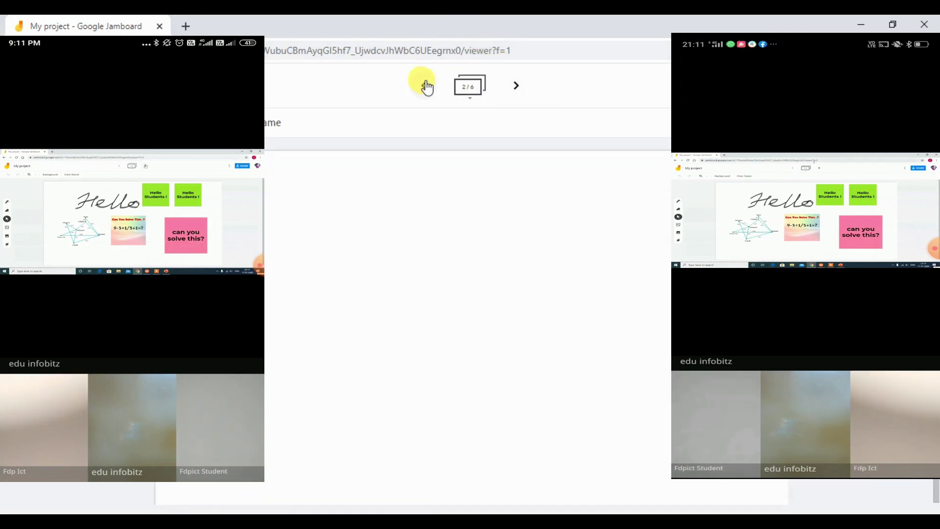
click(425, 86)
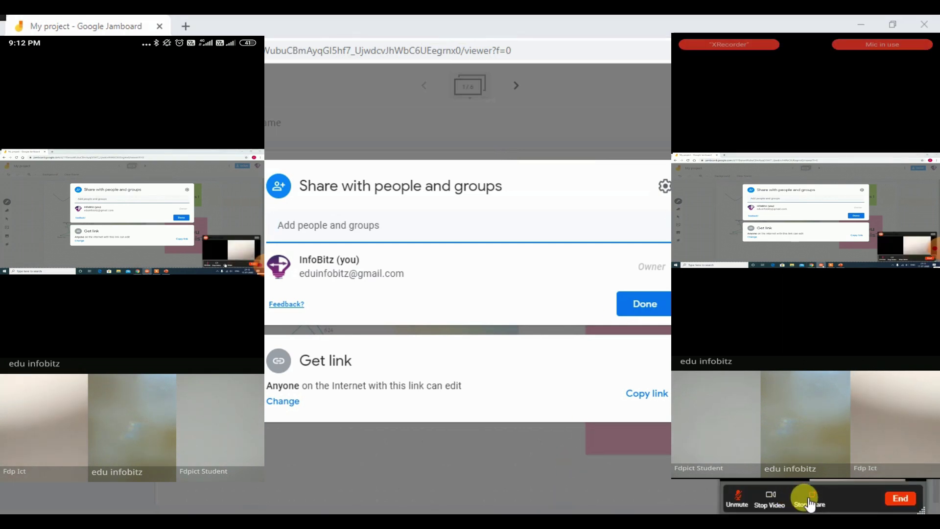
- End the JioMeet screen share so participants see video tiles again
click(809, 499)
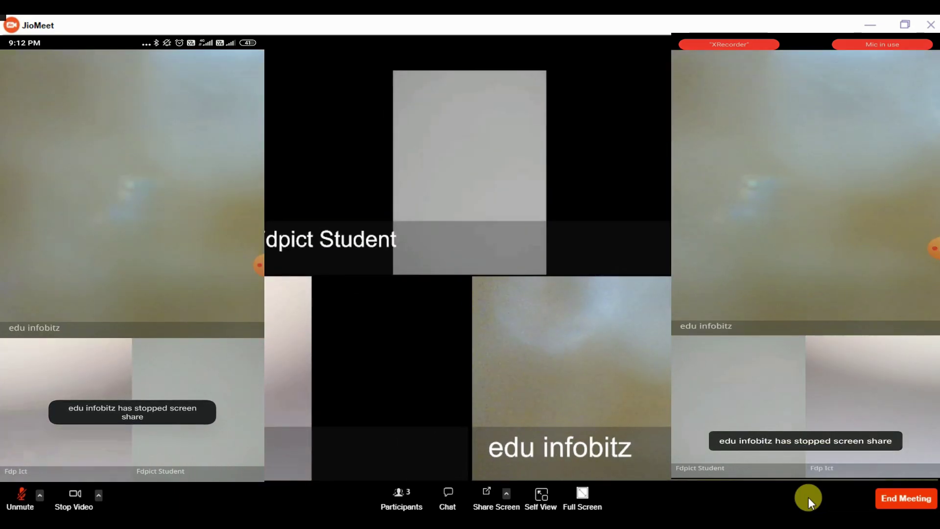